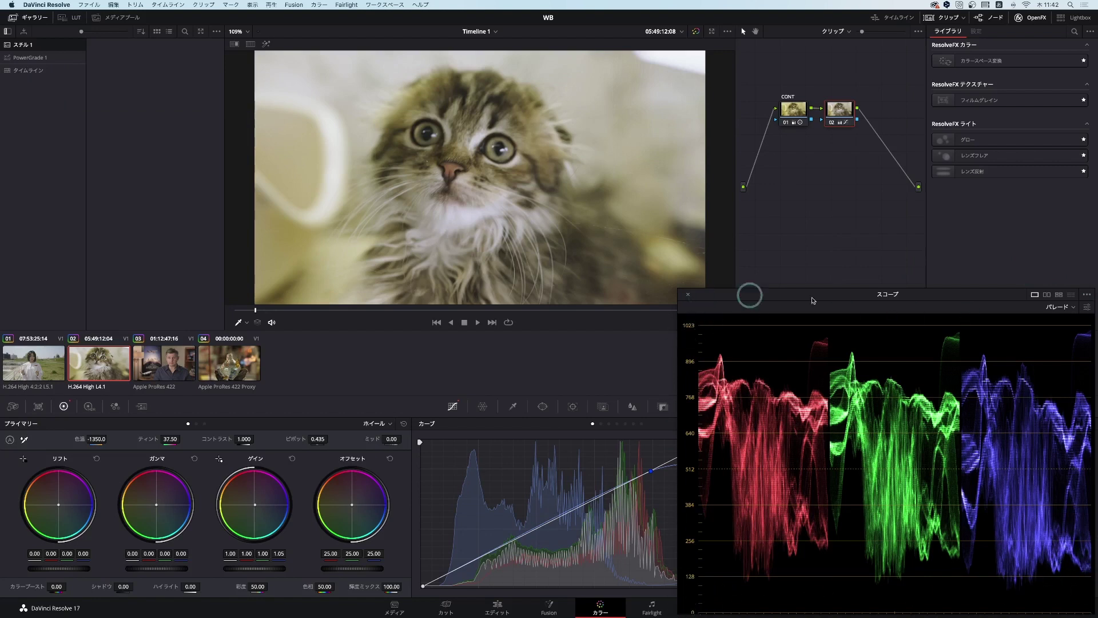
left_click(688, 294)
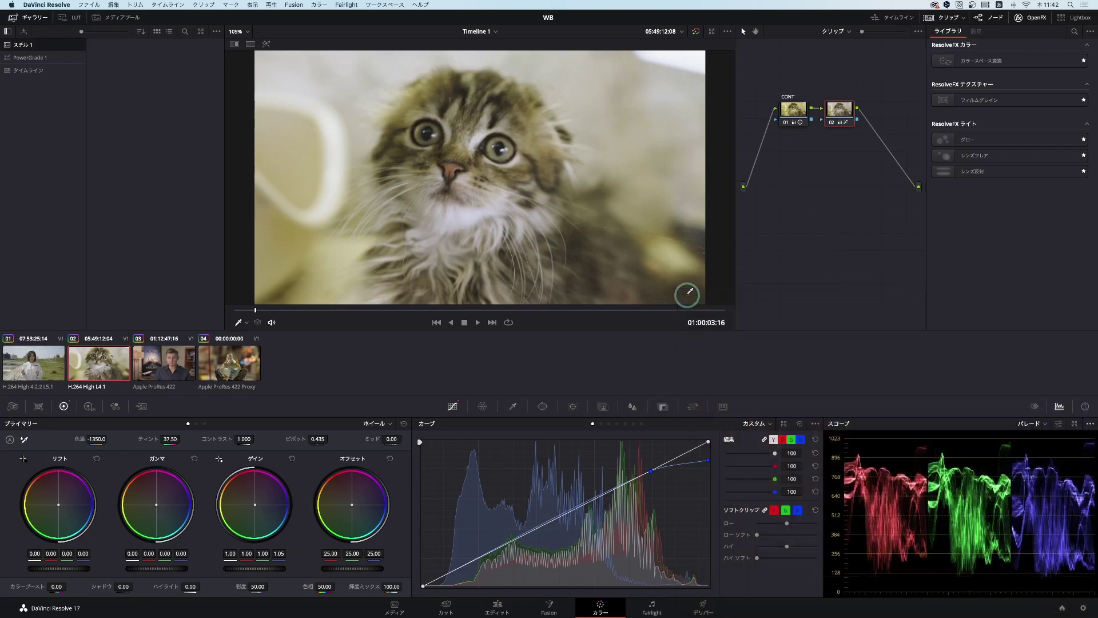
left_click(1057, 407)
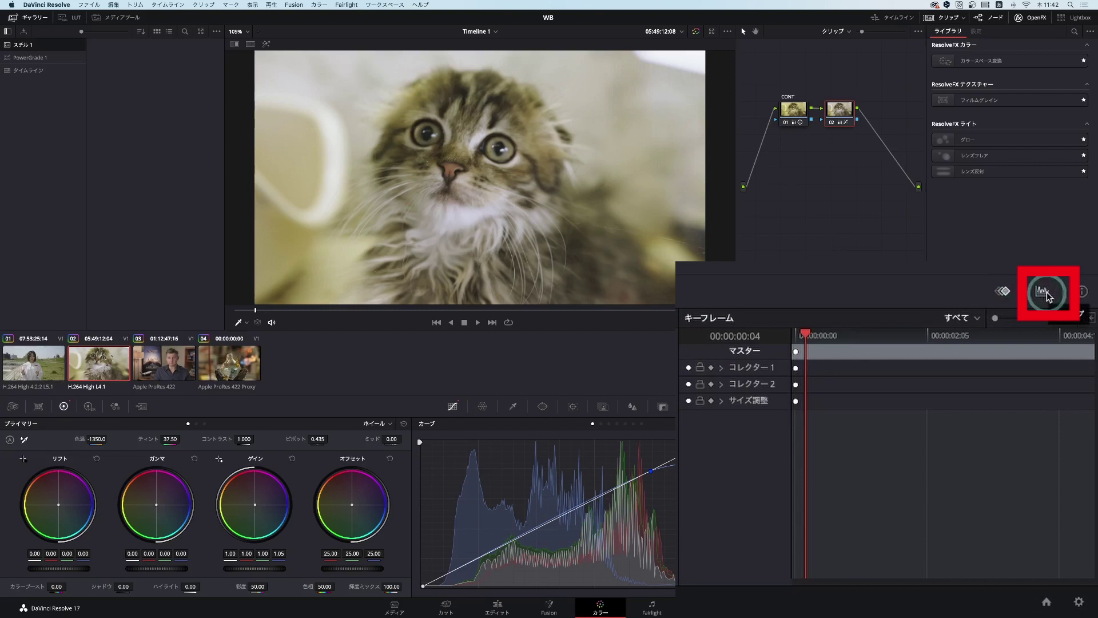
left_click(1045, 293)
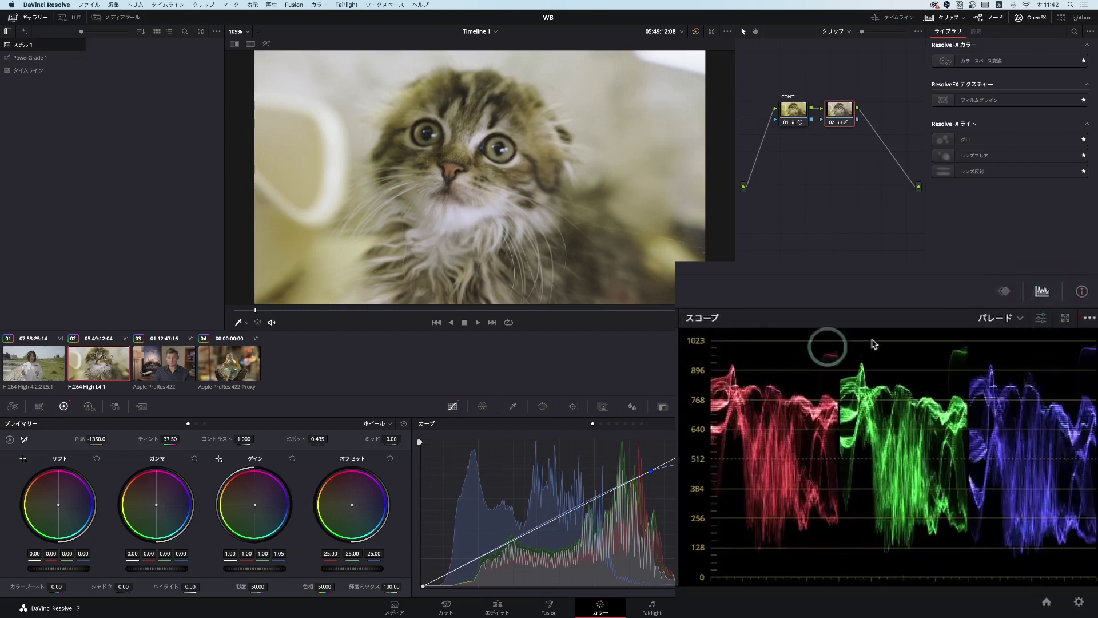
left_click(1021, 320)
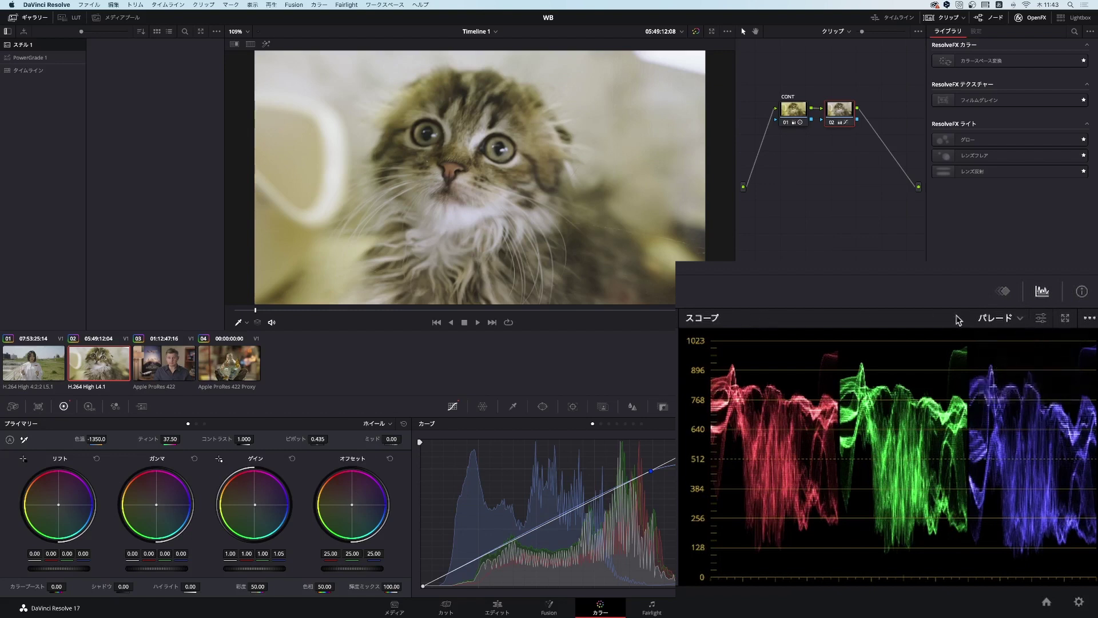
left_click(1064, 317)
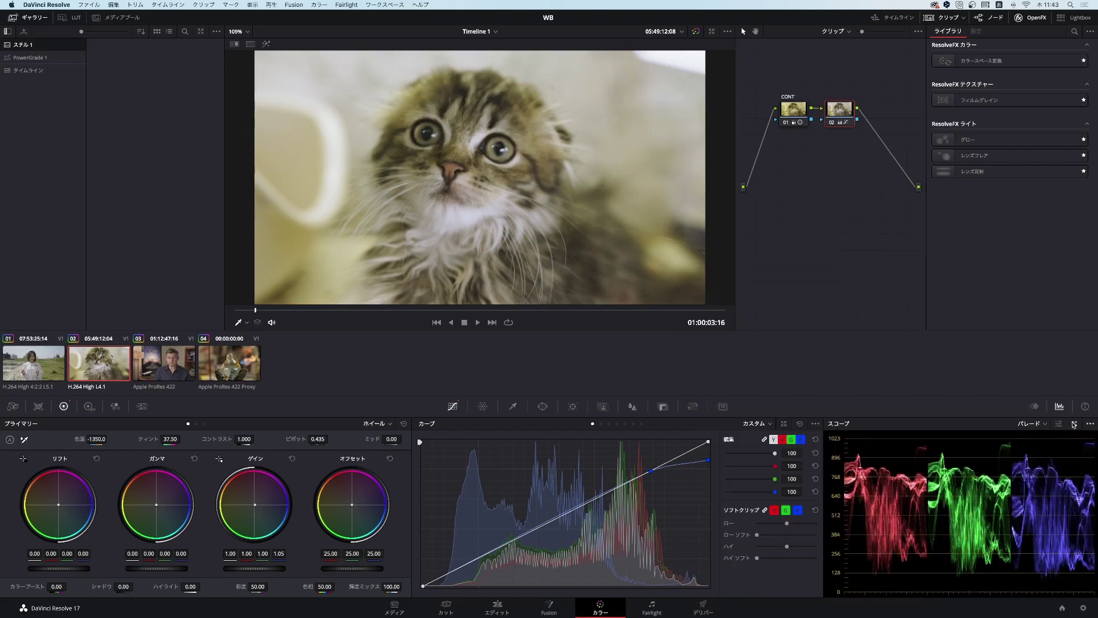
left_click(1074, 424)
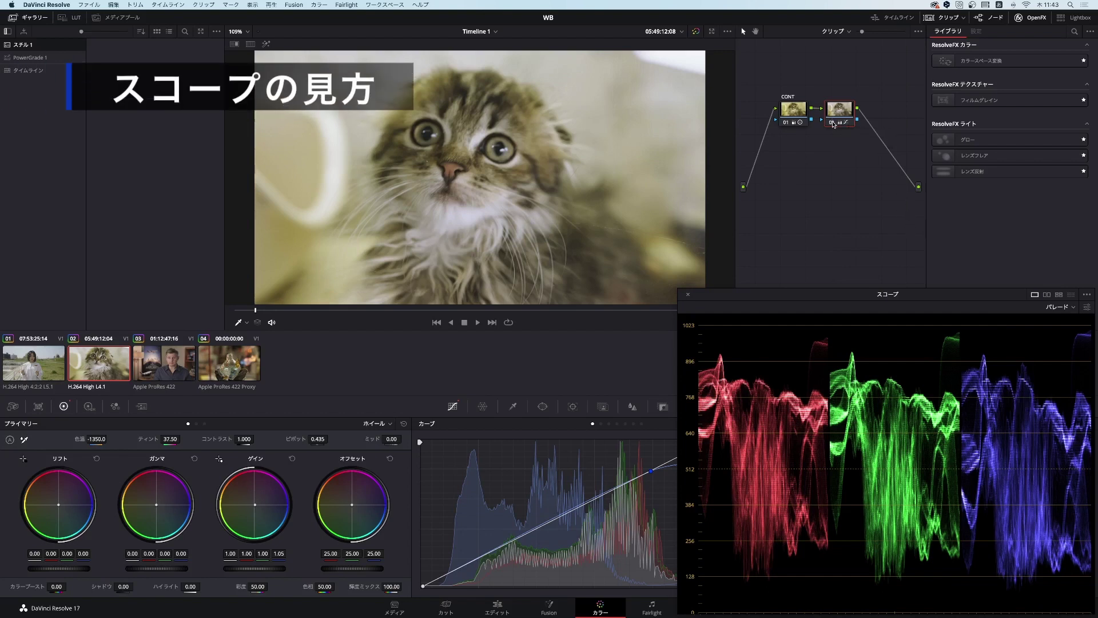
left_click(832, 123)
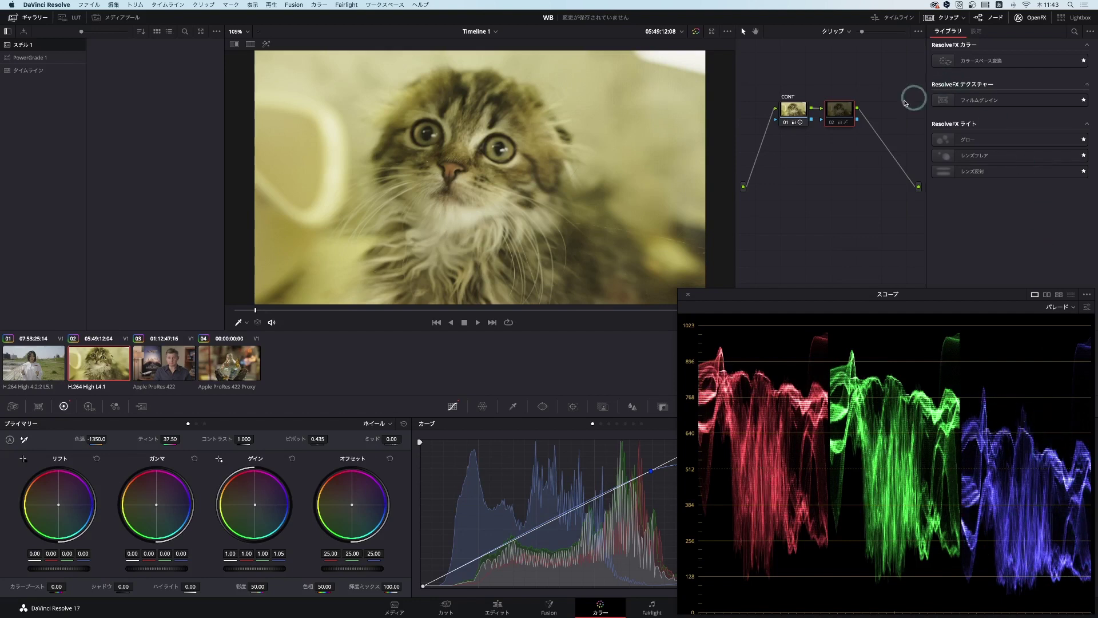
left_click(831, 122)
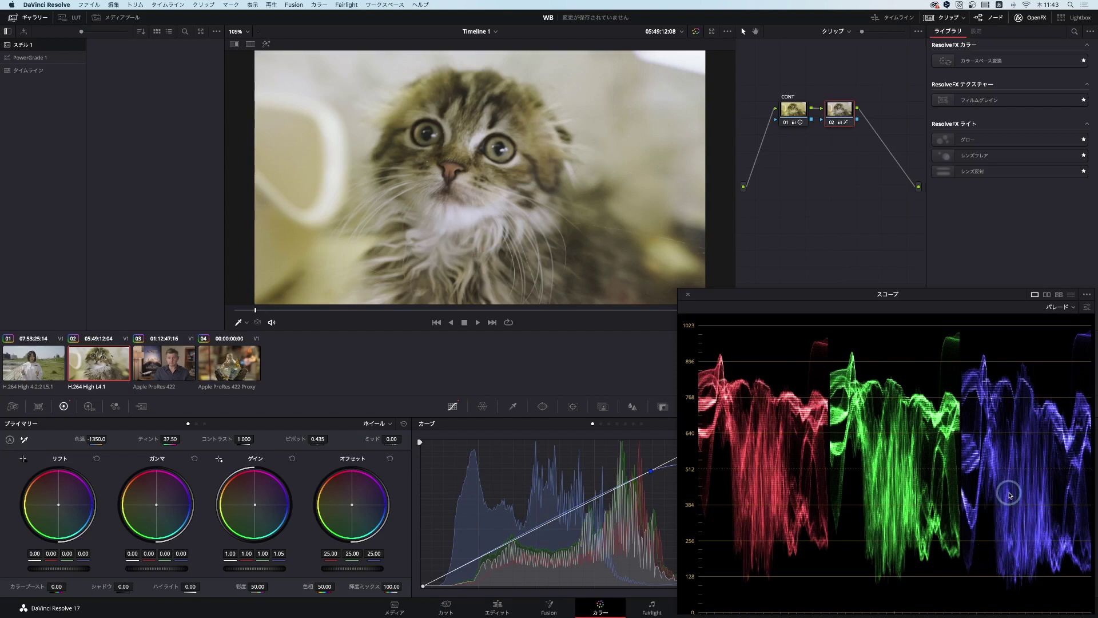
Reset node 02's grade, then scrub to a later frame of the woman-with-flowers clip 01
right_click(844, 111)
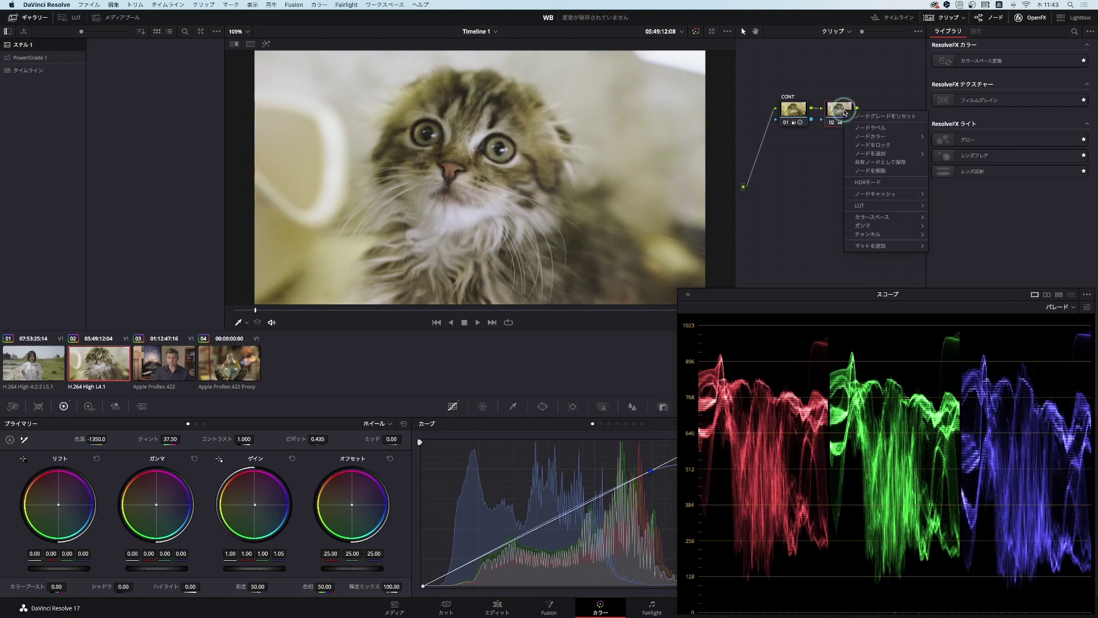
left_click(864, 116)
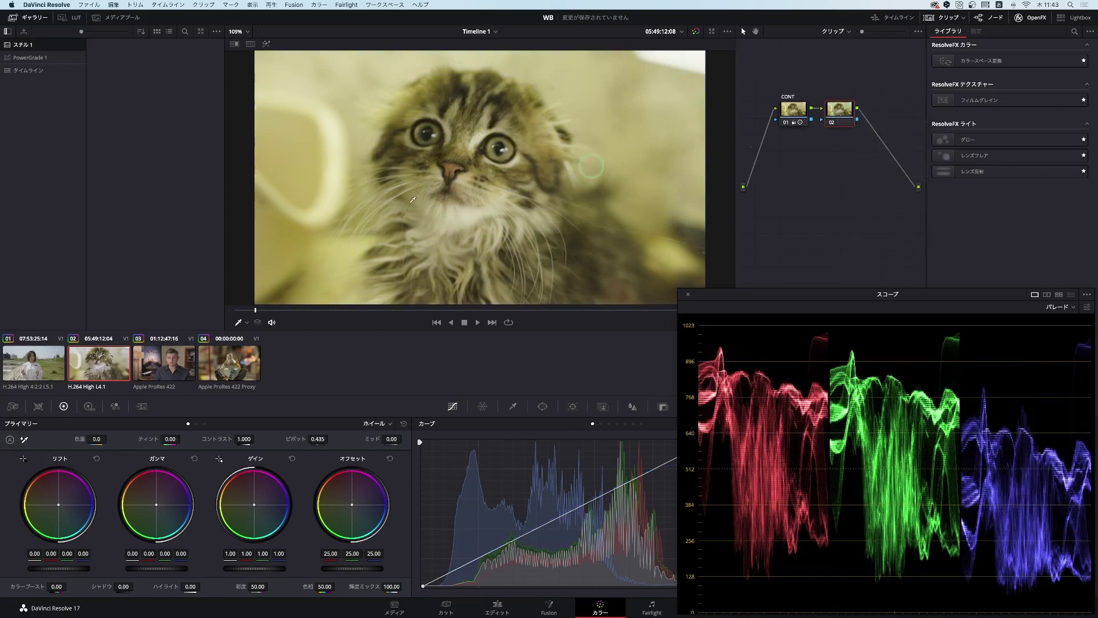
left_click(32, 359)
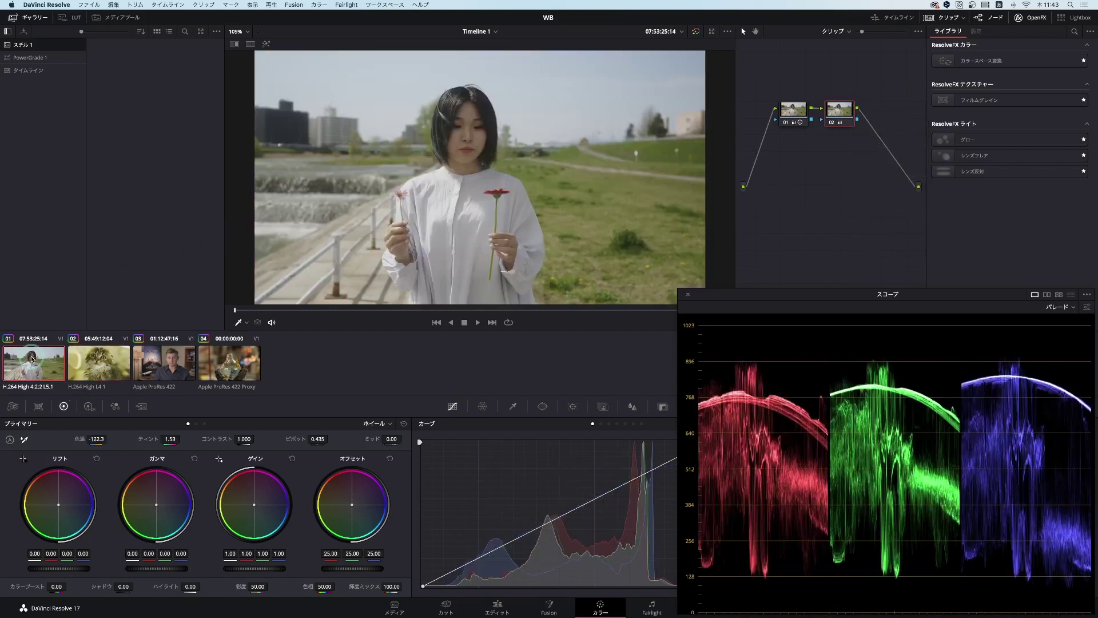
left_click_drag(399, 309, 446, 313)
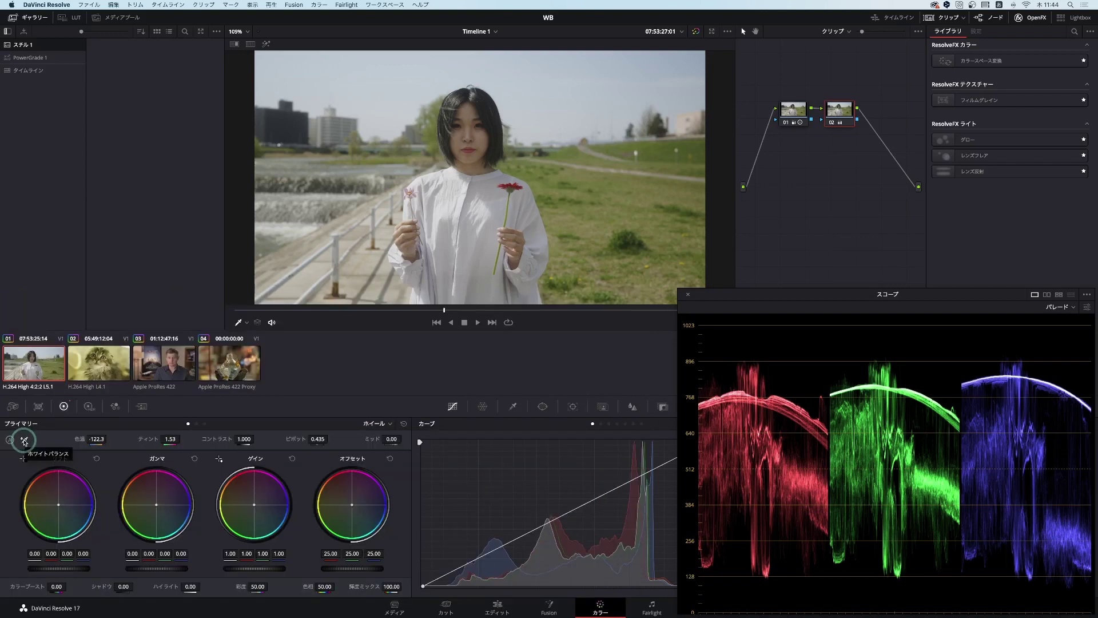
White-balance the riverside clip on the woman's white shirt, then select kitten clip 02
left_click(25, 440)
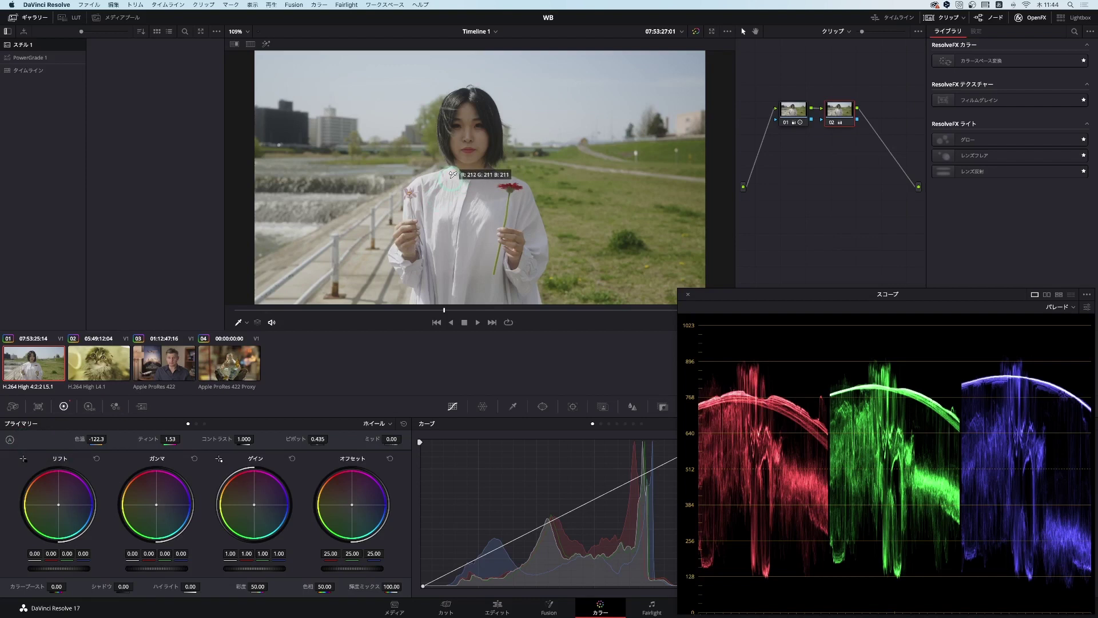
left_click(453, 174)
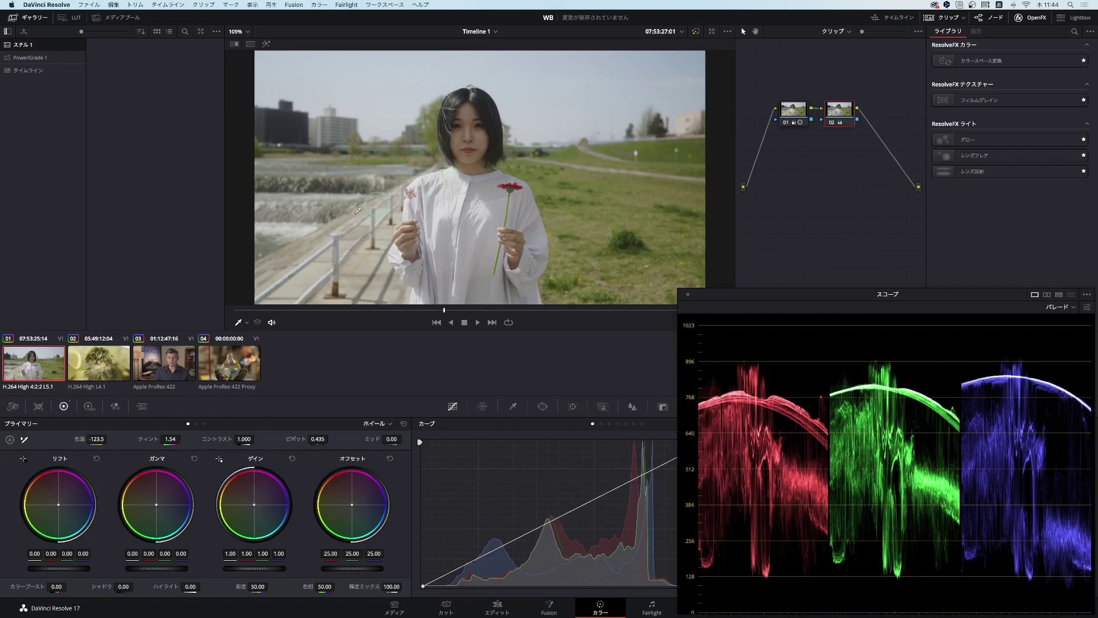
left_click(108, 368)
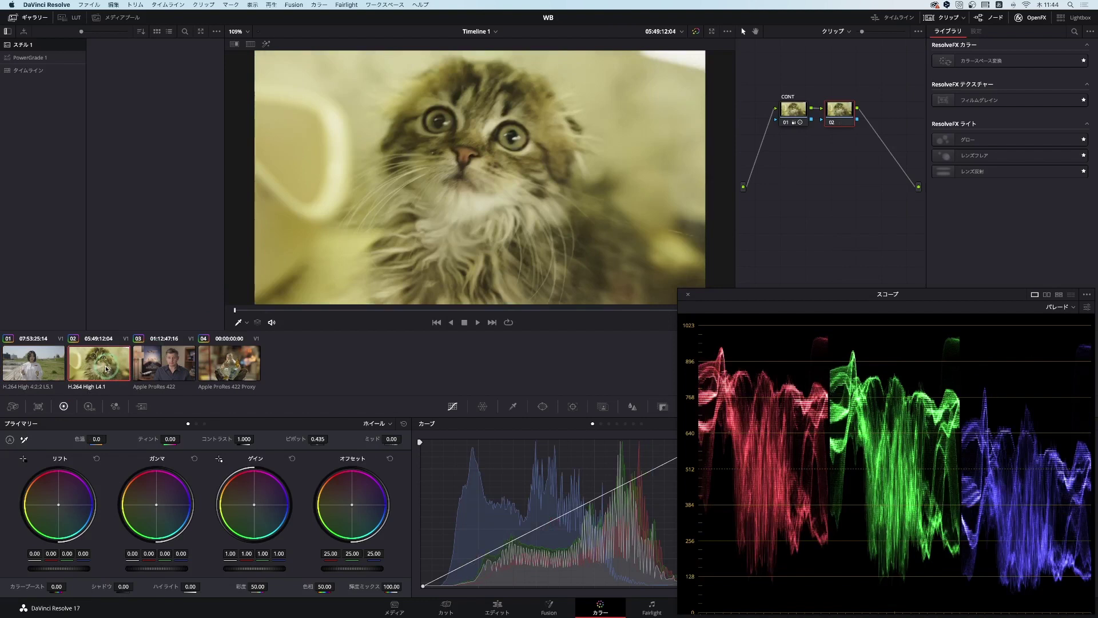
White-balance the kitten on its pale background (temp -941.5, tint 29.20), toggling node 02 to compare
left_click(25, 440)
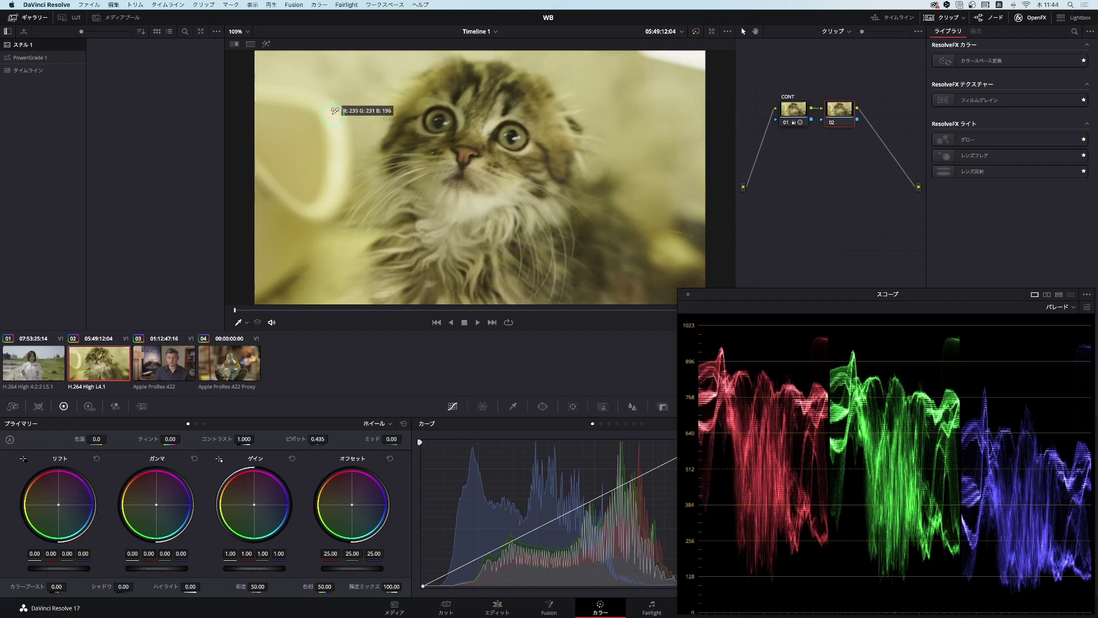
left_click(335, 110)
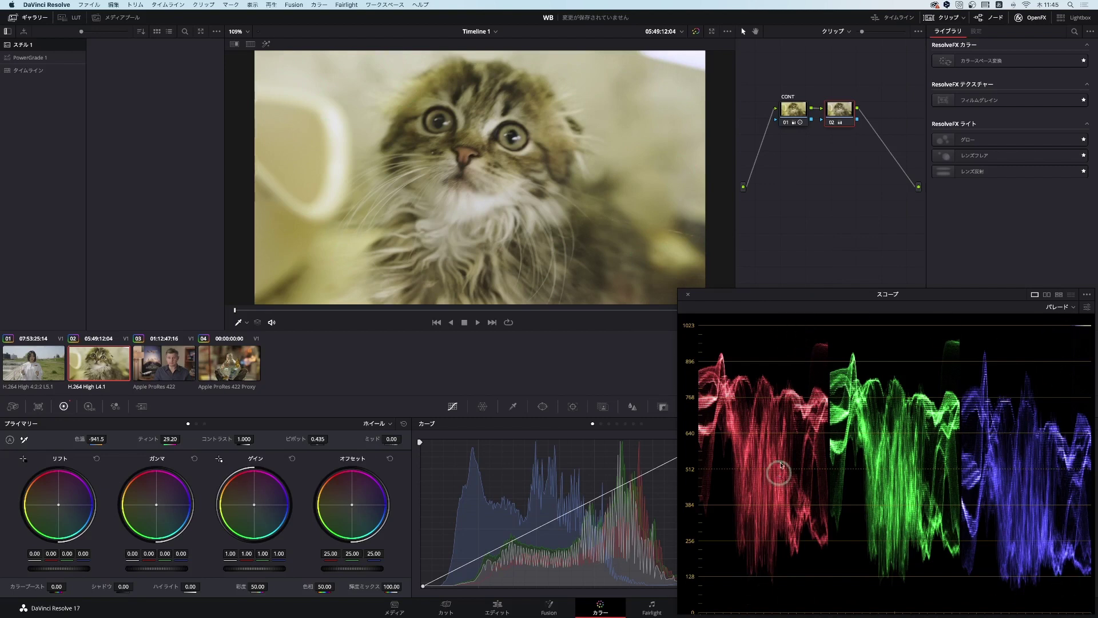
left_click(832, 123)
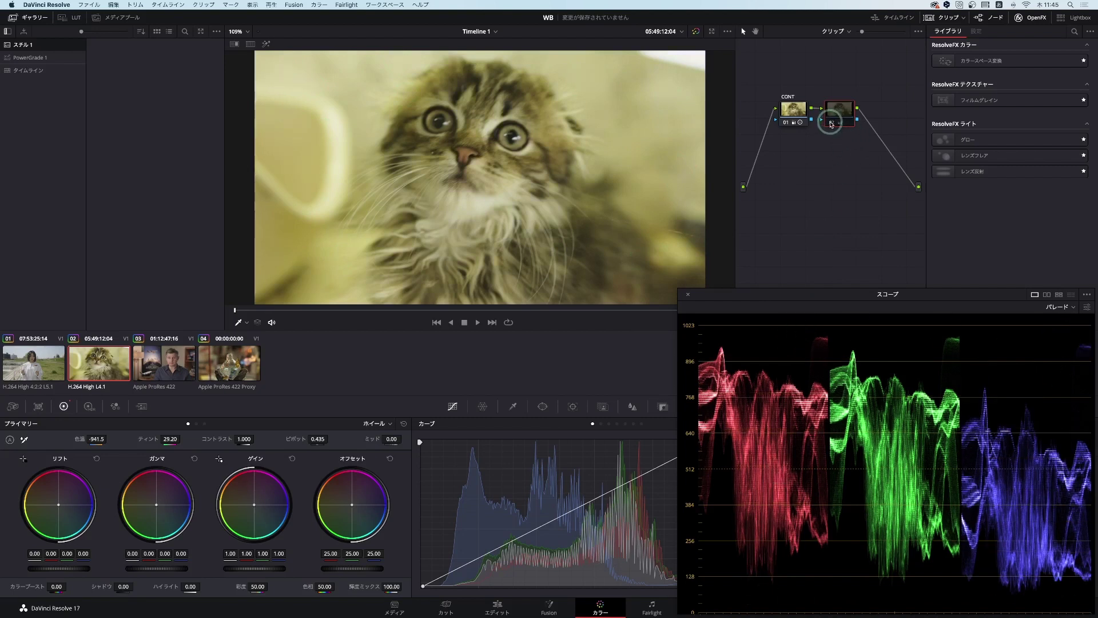
left_click(831, 124)
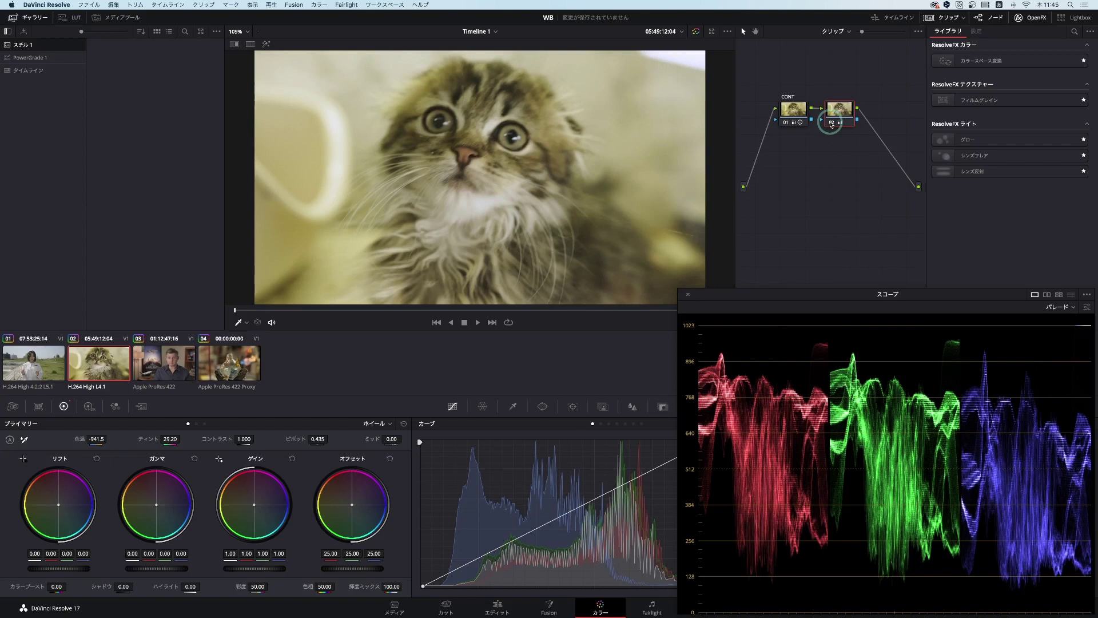
left_click(831, 123)
left_click(831, 123)
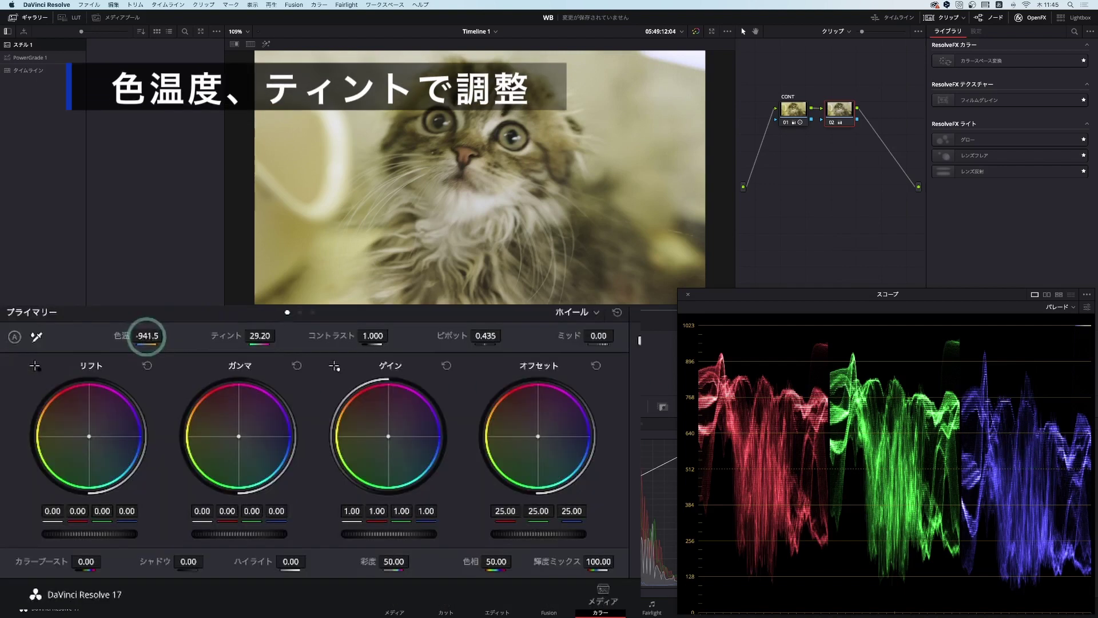
Fine-tune the kitten clip to temperature -1781.5 and tint 50.20, then select the man's clip 03
left_click_drag(147, 336, 111, 341)
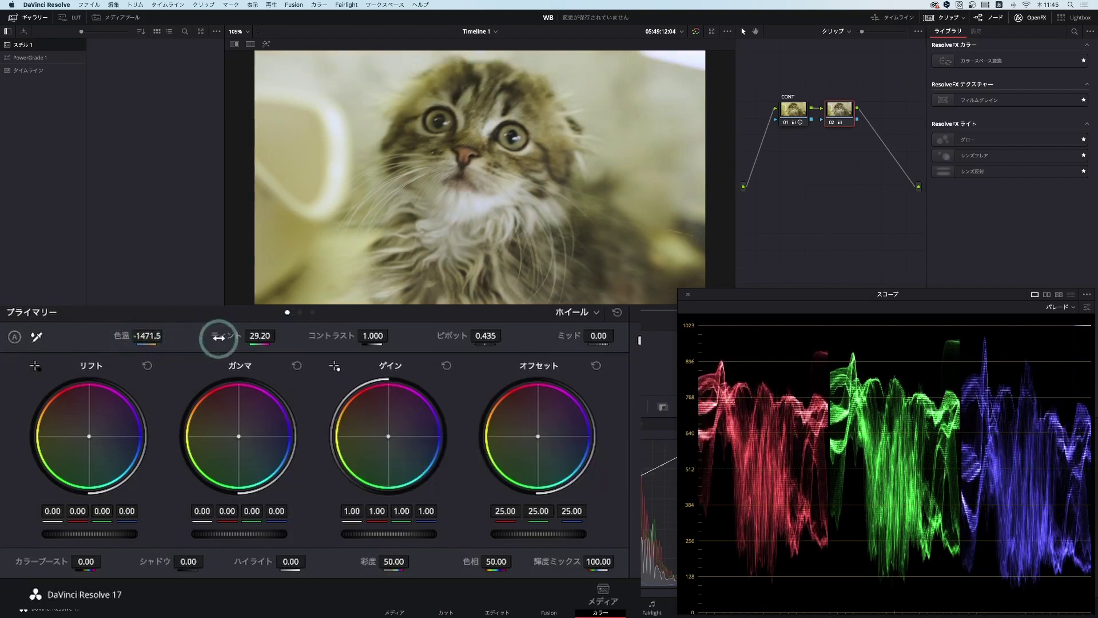
mouse_move(258, 335)
left_mouse_down()
mouse_move(246, 336)
mouse_move(279, 333)
left_mouse_up()
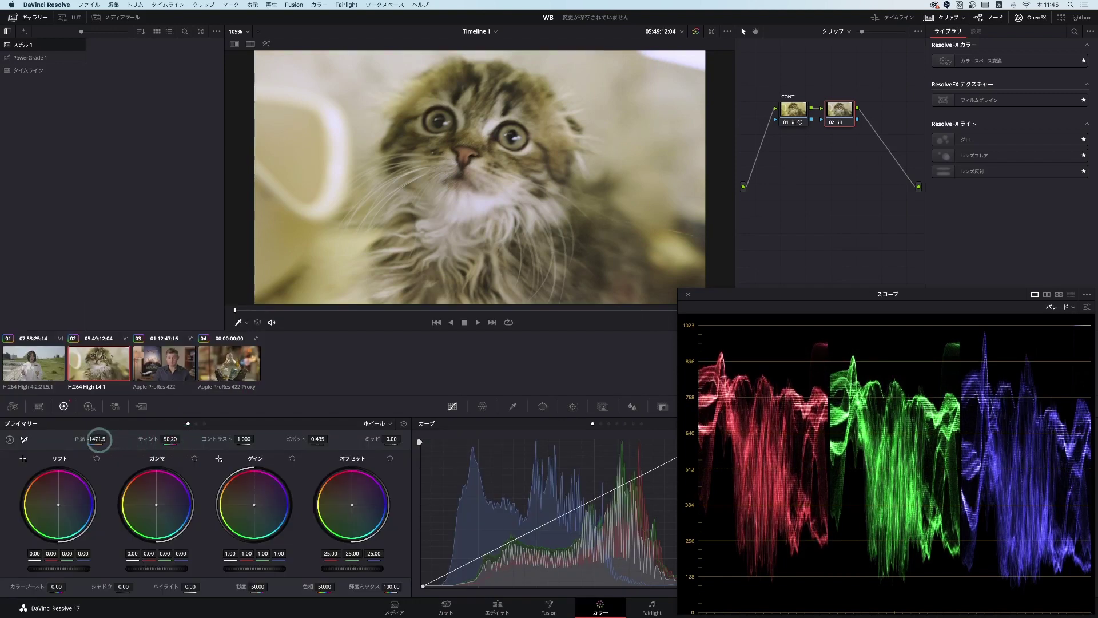
left_click_drag(99, 438, 86, 441)
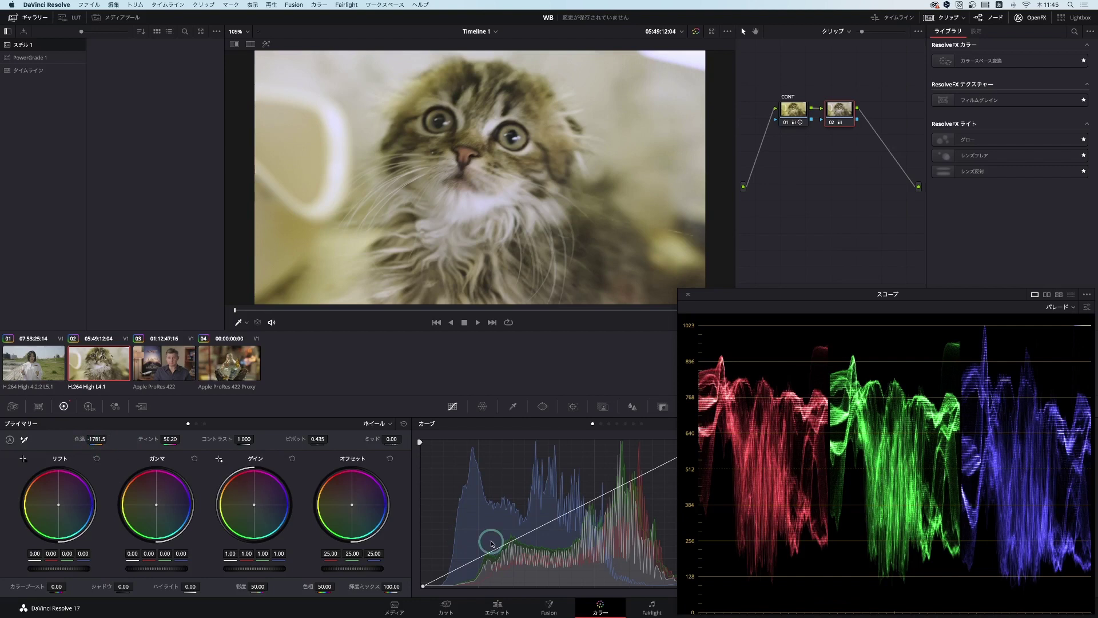
left_click(170, 371)
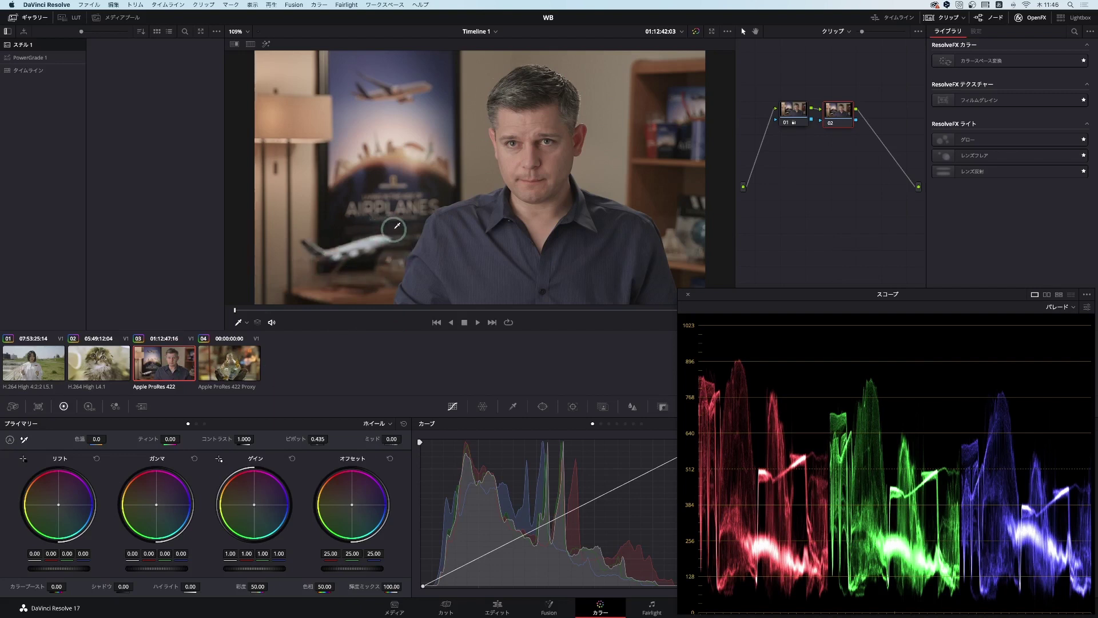
Sample the white airplane model as neutral, then adjust to temperature -603.9 and tint -19.01
left_click(25, 439)
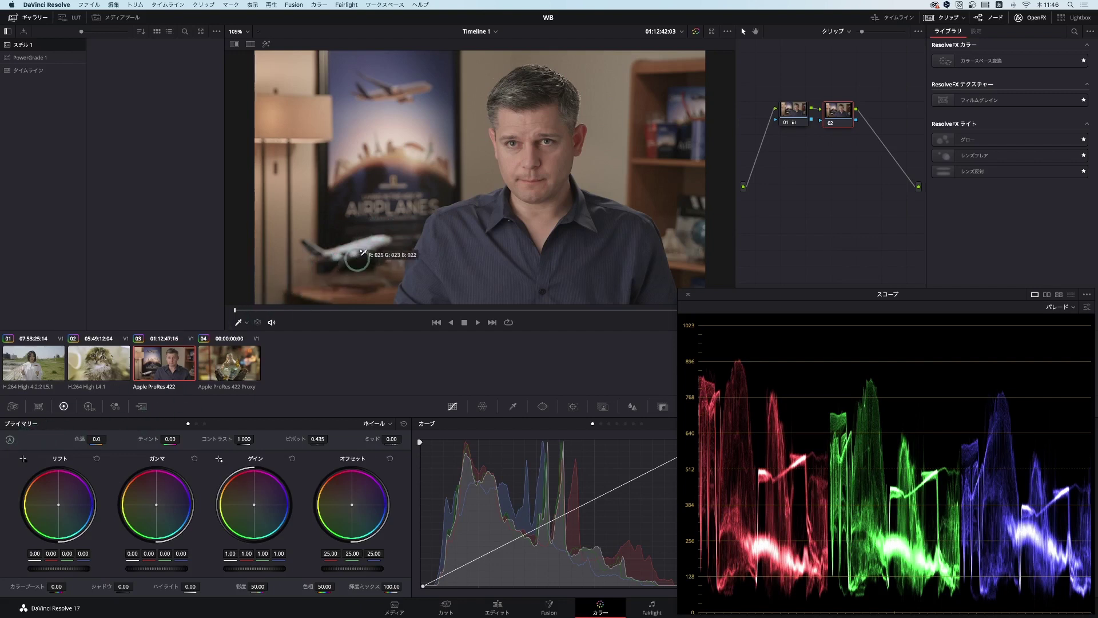
left_click(369, 239)
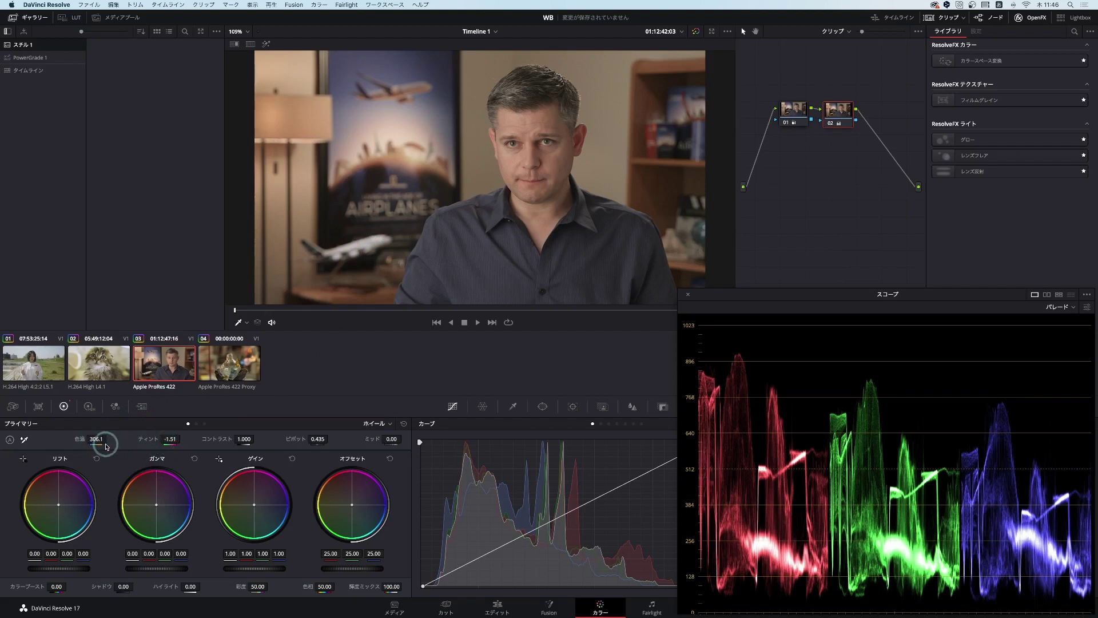
left_click_drag(99, 440, 78, 442)
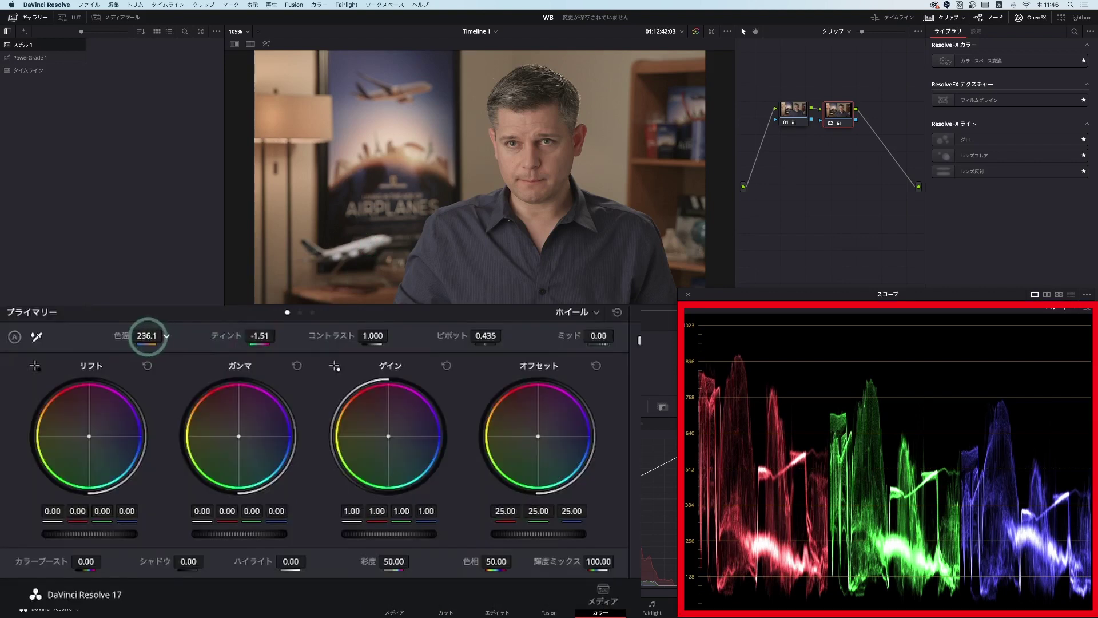
left_click_drag(118, 341, 93, 347)
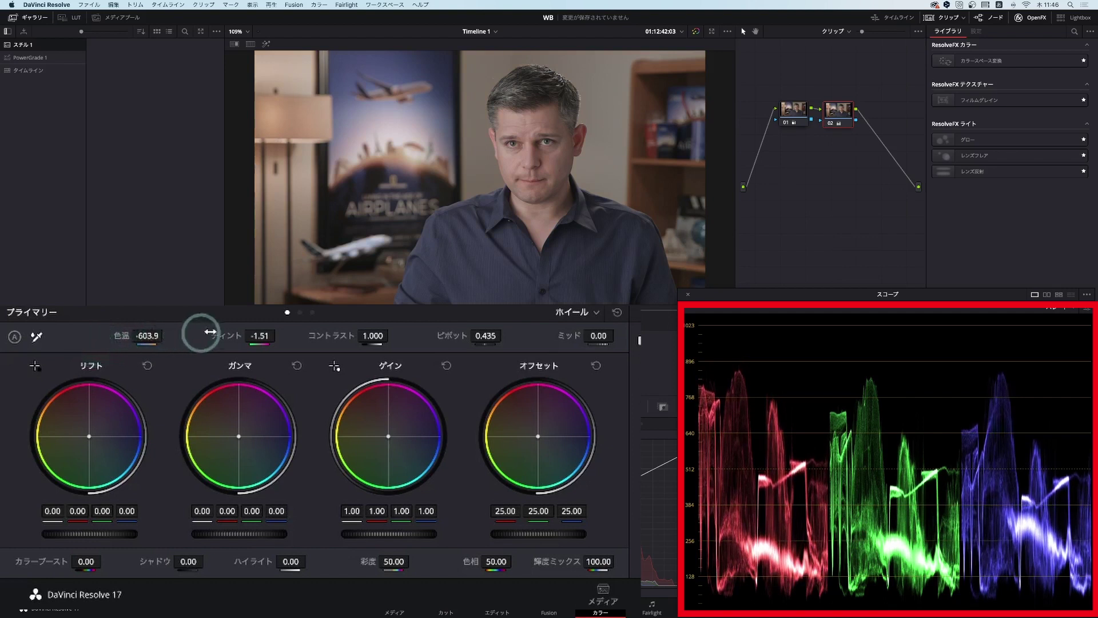
left_click_drag(263, 335, 240, 337)
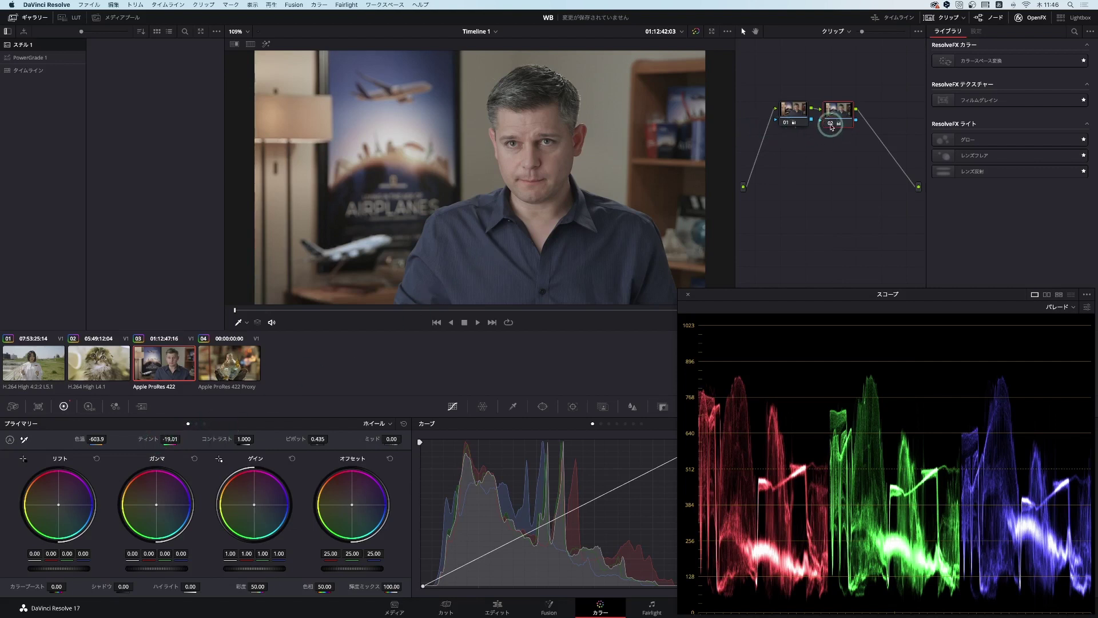
left_click(831, 124)
left_click(831, 124)
left_click(830, 124)
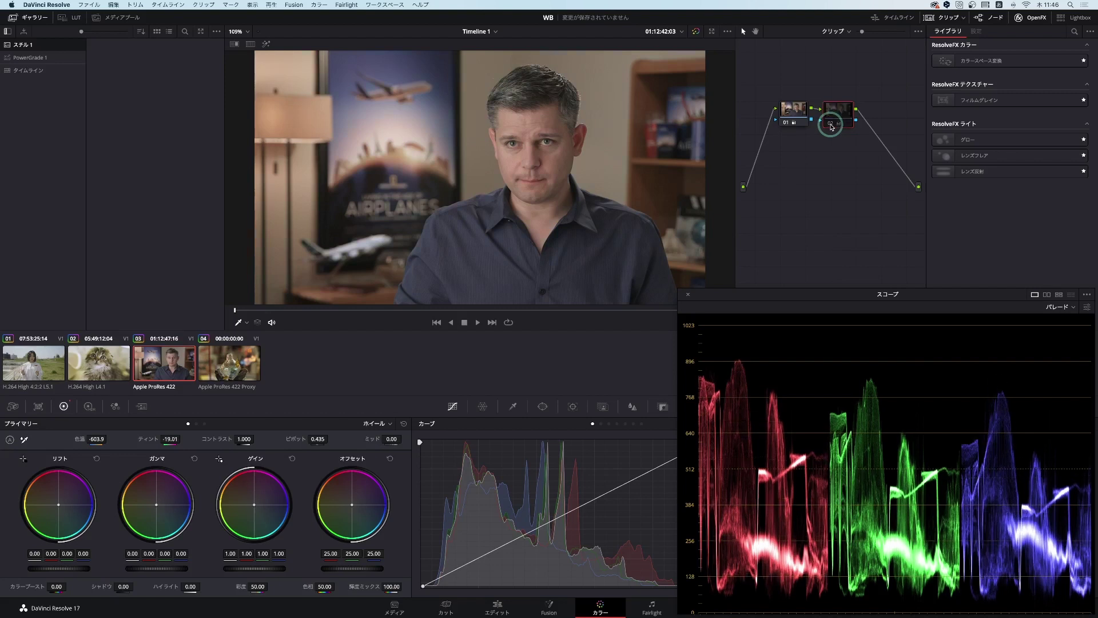
left_click(831, 123)
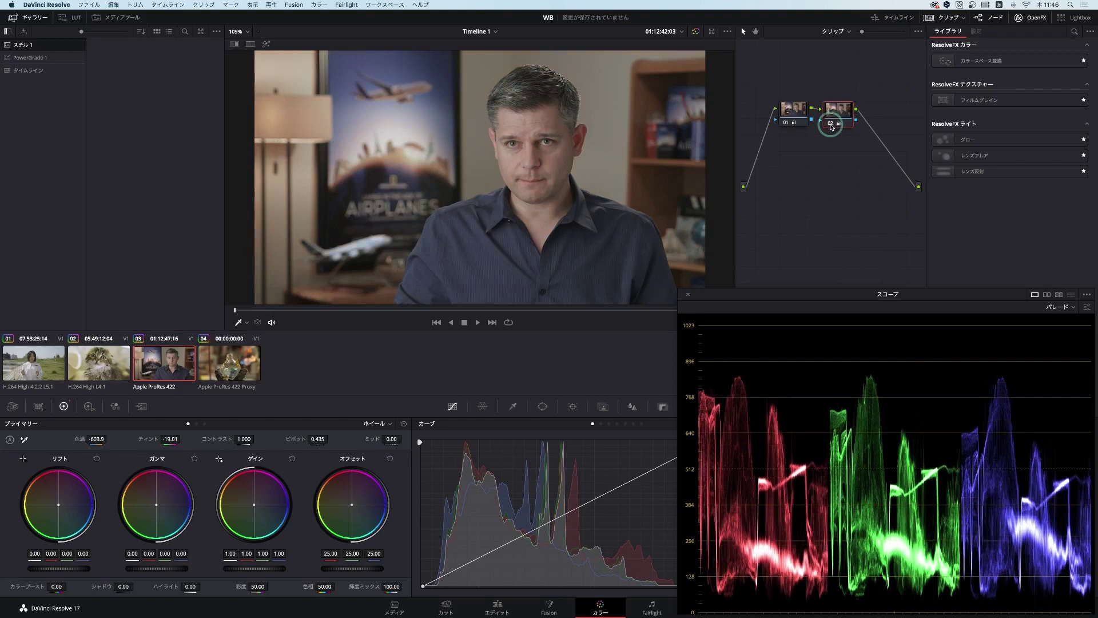